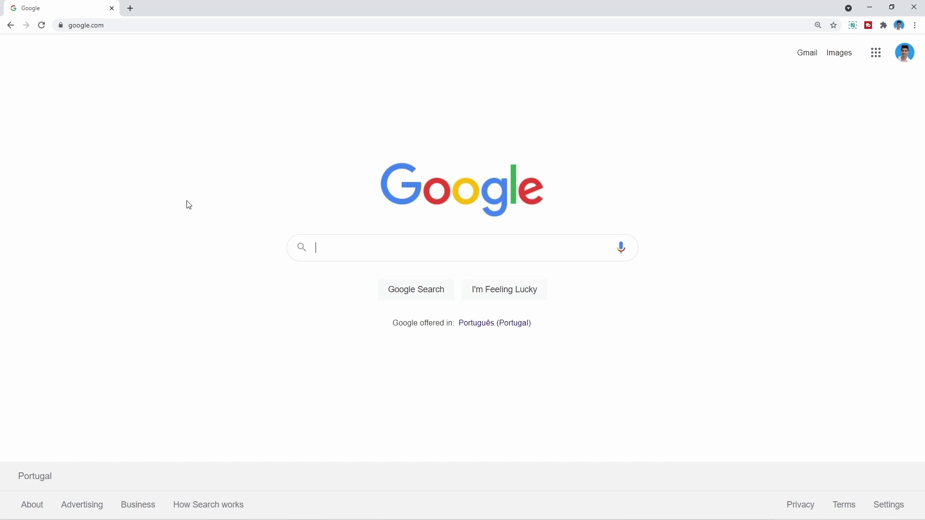
# Search Google for 'uipath'
pyautogui.write('uipath')
pyautogui.press('Return')
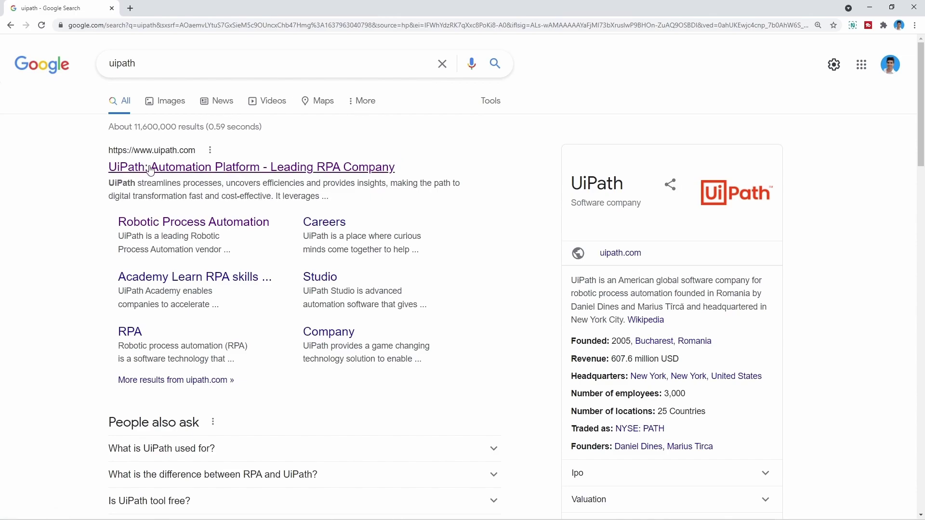
# Open the official uipath.com homepage from the first search result and check its address
pyautogui.click(210, 172)
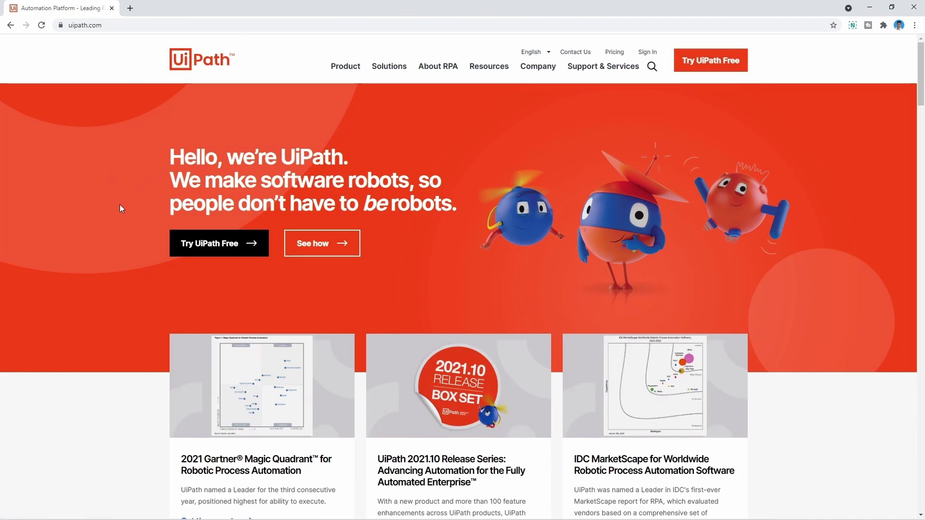
pyautogui.doubleClick(91, 27)
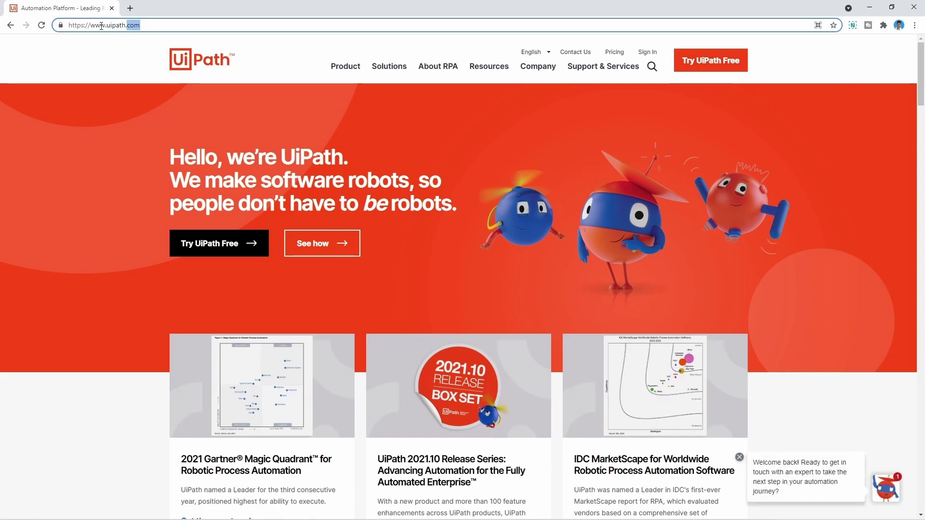
pyautogui.click(163, 22)
pyautogui.click(105, 61)
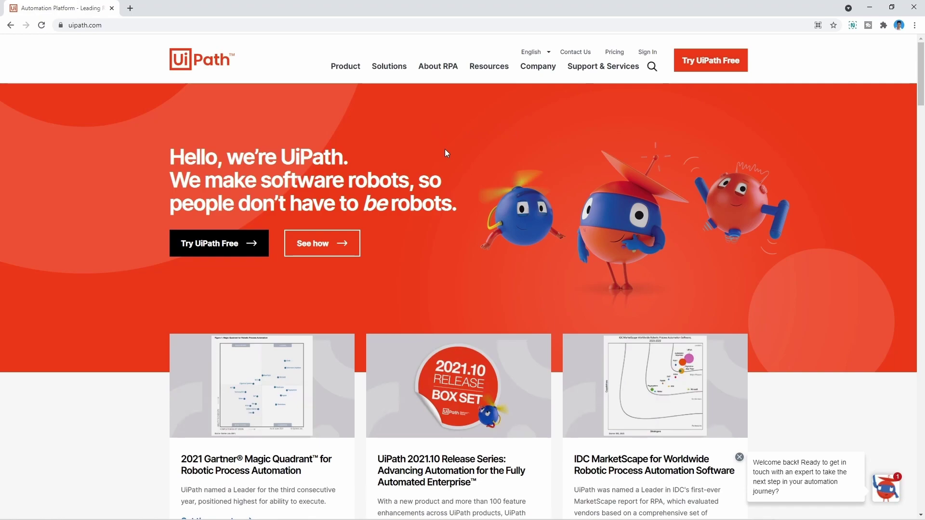
# Open the free UiPath Automation Cloud community sign-up page via 'Try UiPath Free'
pyautogui.click(716, 60)
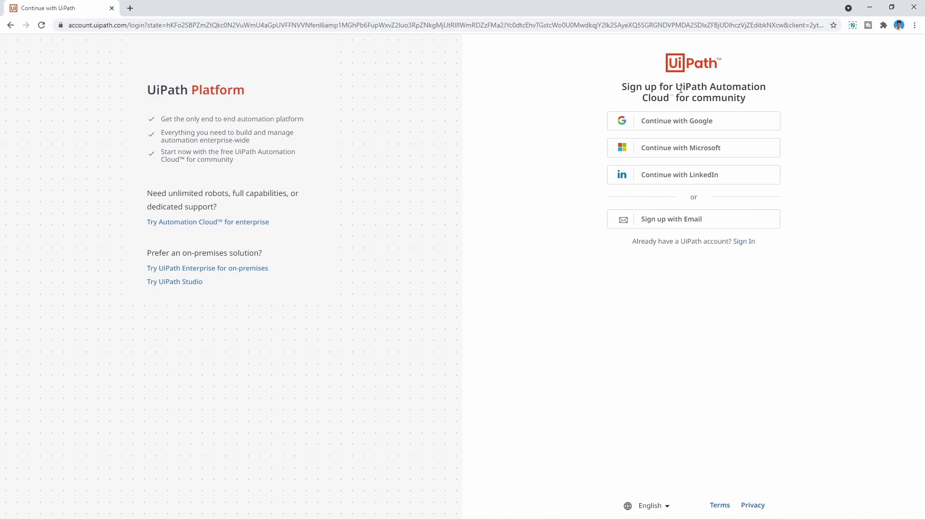
pyautogui.moveTo(676, 88)
pyautogui.mouseDown()
pyautogui.moveTo(708, 88)
pyautogui.moveTo(678, 98)
pyautogui.mouseUp()
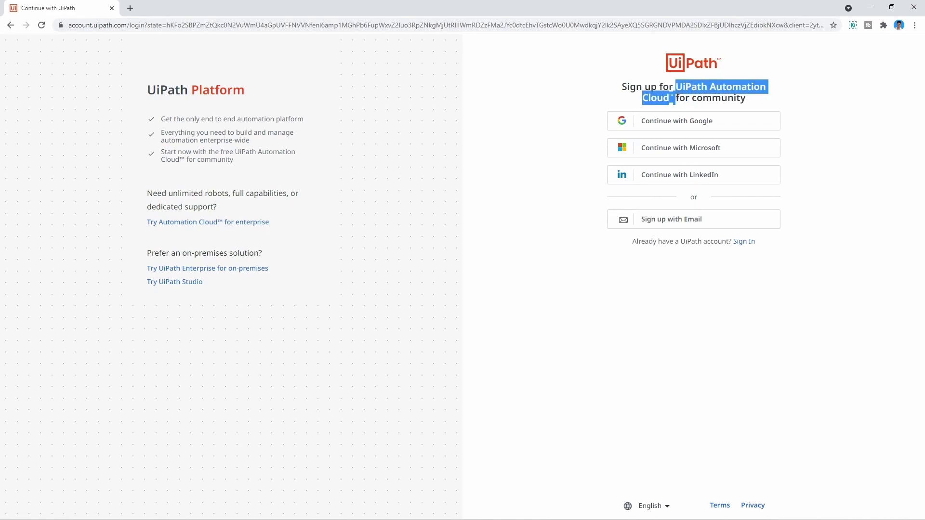
pyautogui.click(824, 160)
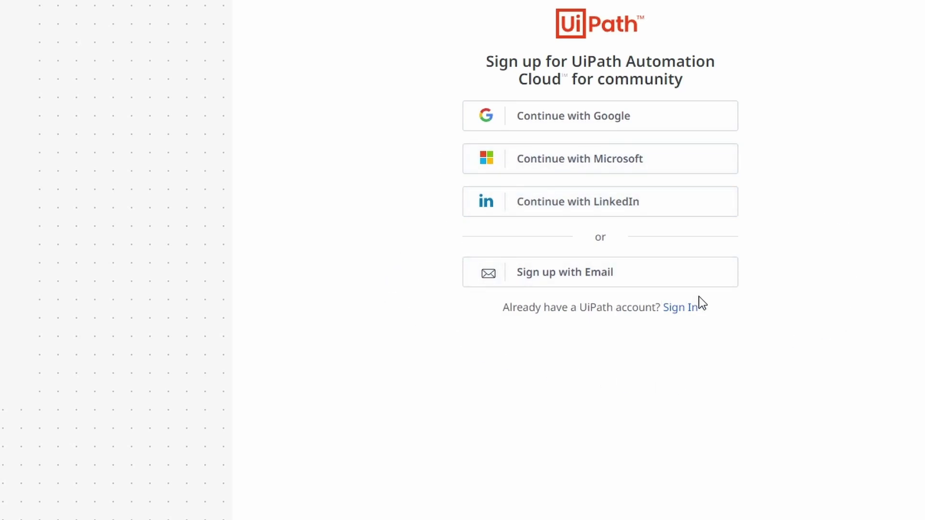
# Choose email sign-up and enter 'Fake Company' as the organization name
pyautogui.click(633, 291)
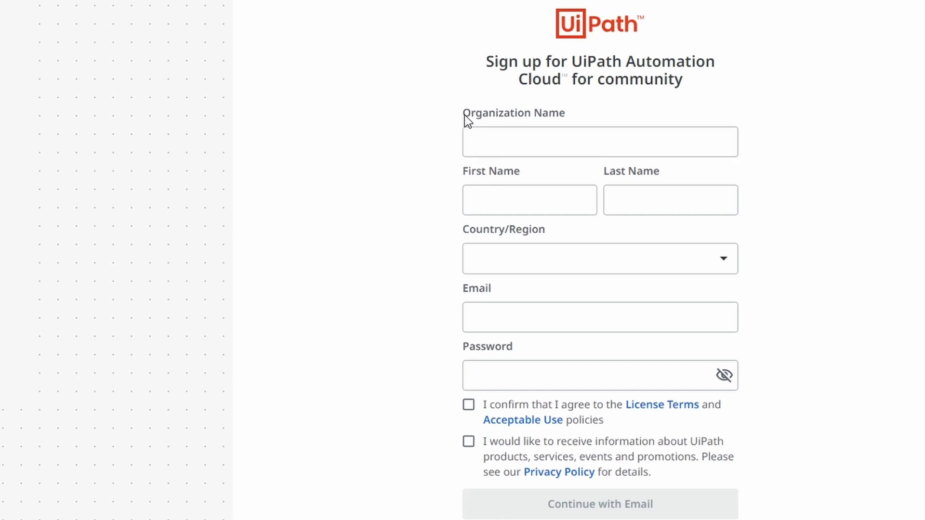
pyautogui.moveTo(464, 114); pyautogui.dragTo(569, 117)
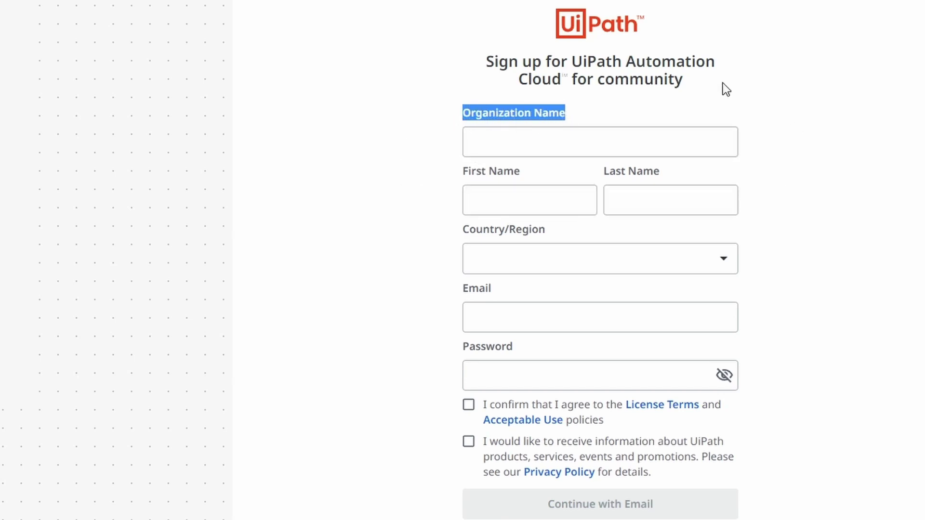
pyautogui.click(486, 145)
pyautogui.write('Fake C')
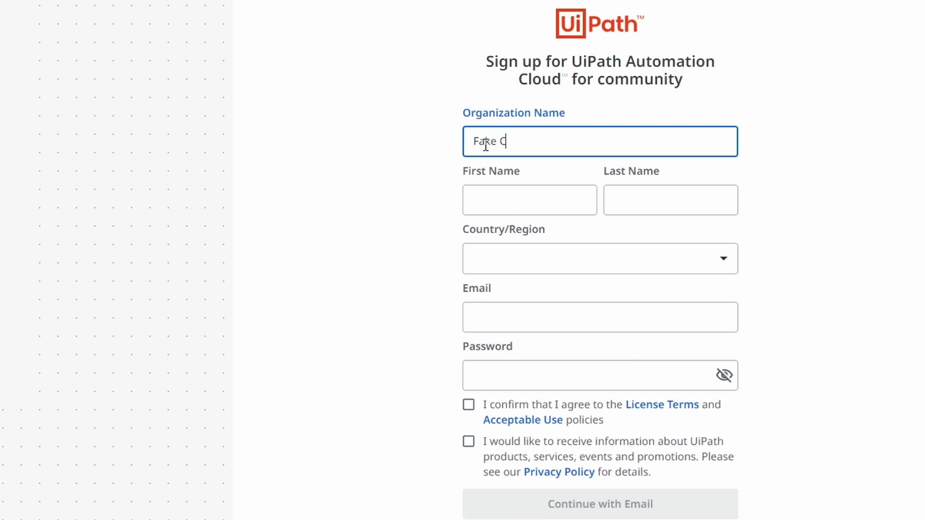
pyautogui.write('ompamny')
pyautogui.press('BackSpace')
pyautogui.press('BackSpace')
pyautogui.press('BackSpace')
pyautogui.write('ny')
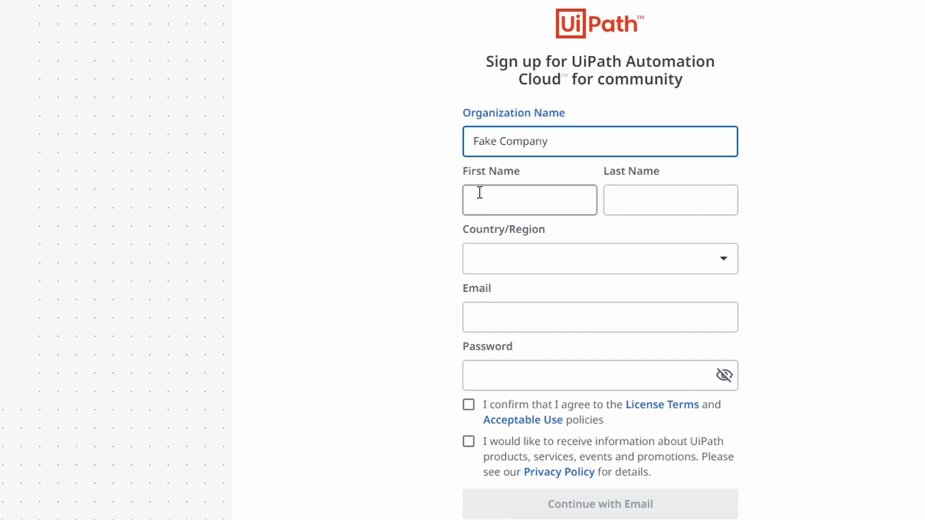
# Fill in the user's first and last name
pyautogui.click(480, 193)
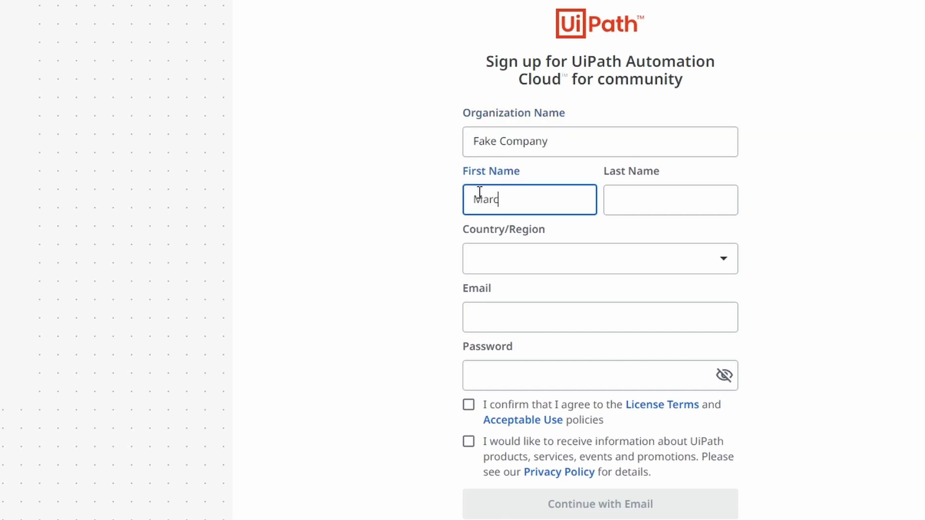
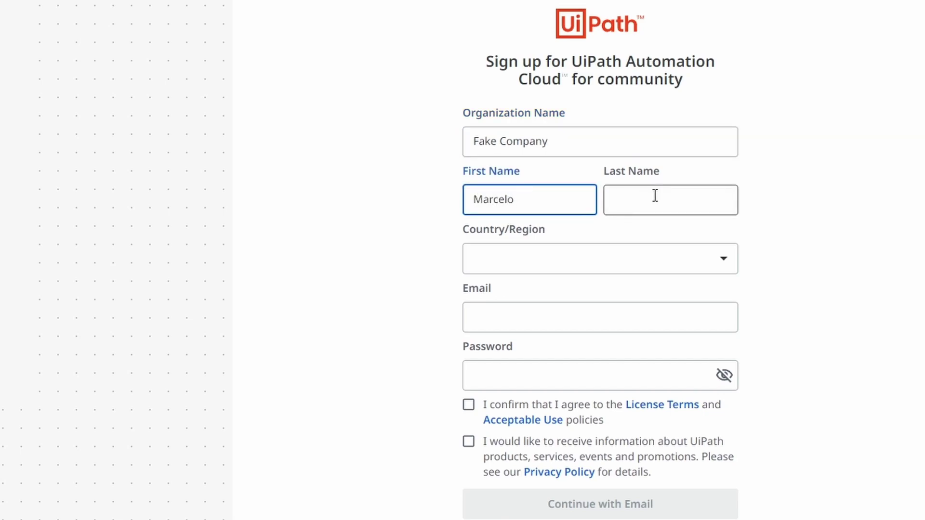
pyautogui.click(656, 195)
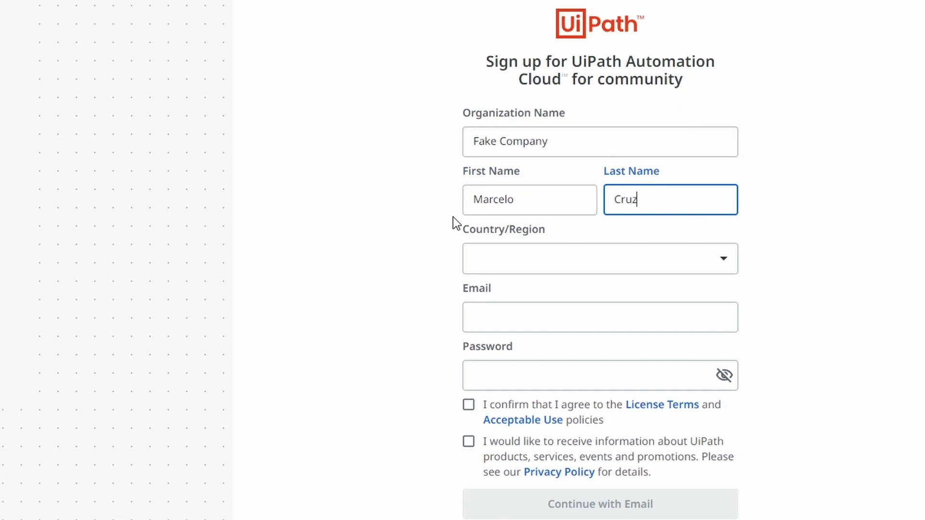
# Set the Country/Region to Portugal
pyautogui.click(495, 262)
pyautogui.scroll(-20, 571, 407)
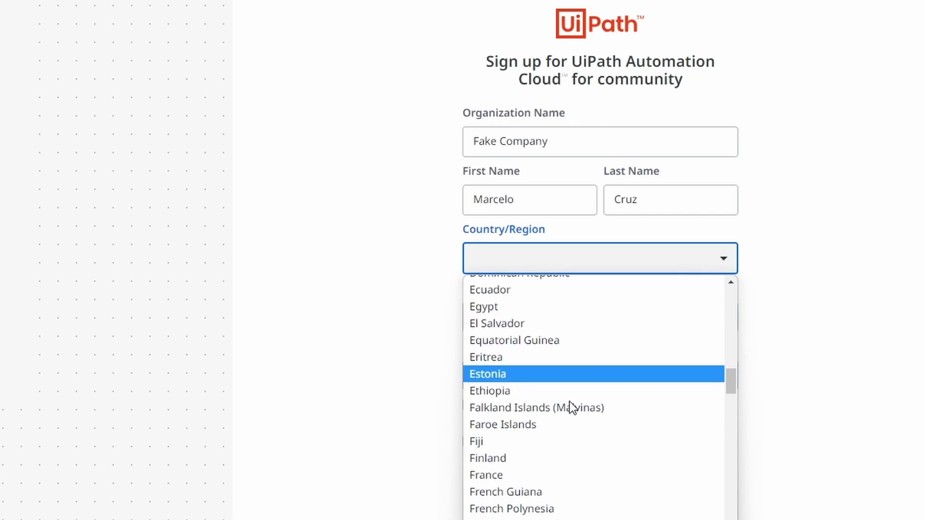
pyautogui.scroll(-20, 571, 407)
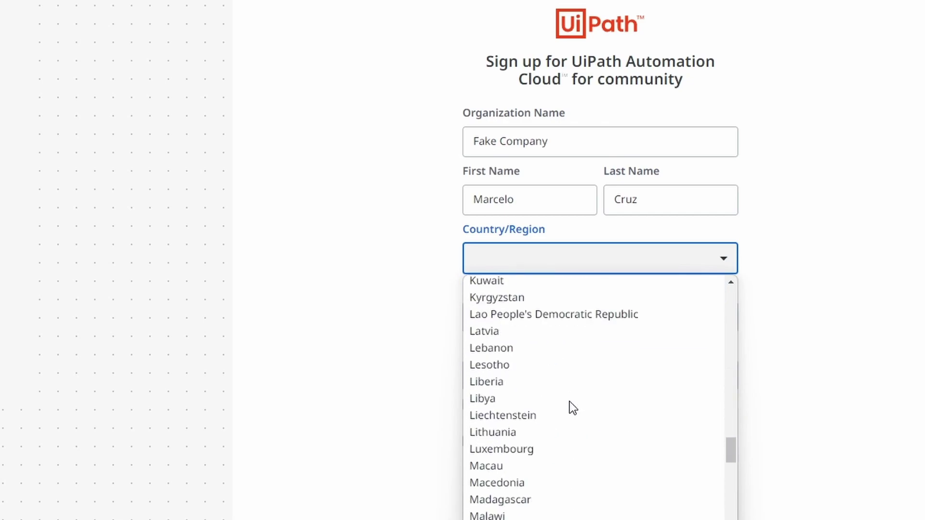
pyautogui.scroll(-3, 570, 404)
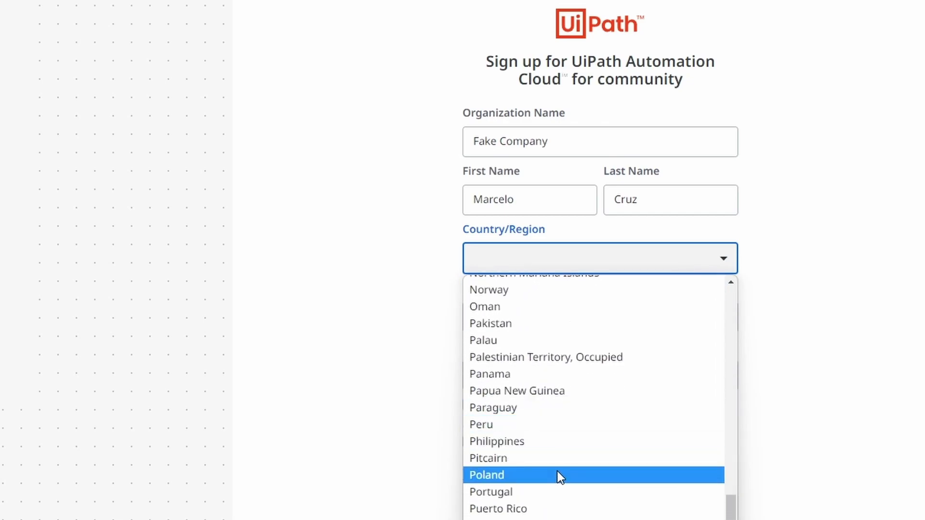
pyautogui.click(559, 488)
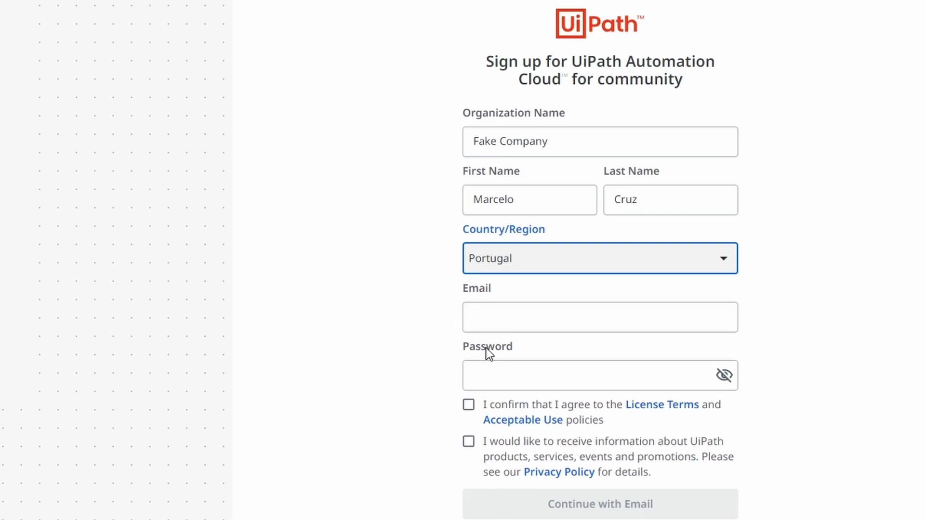
# Enter the account e-mail and a strong password, and accept the License Terms and Acceptable Use
pyautogui.click(479, 318)
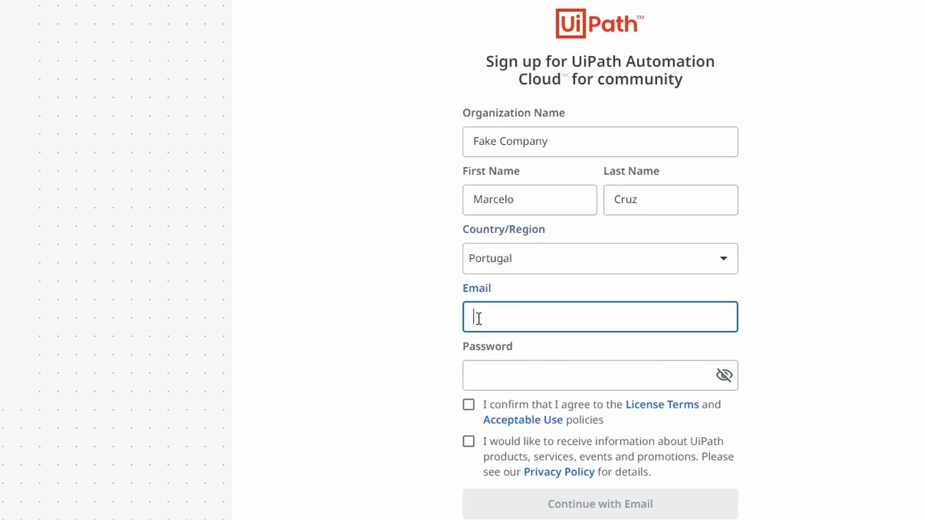
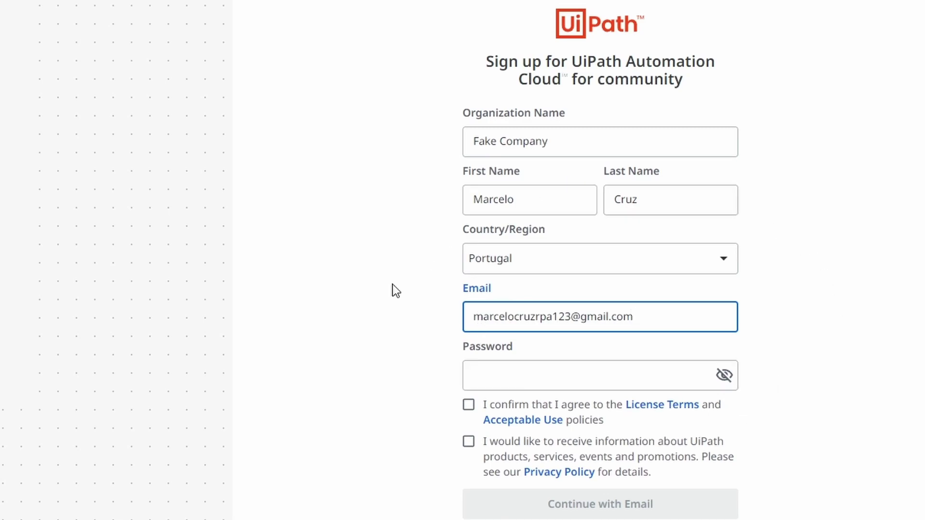
pyautogui.click(489, 377)
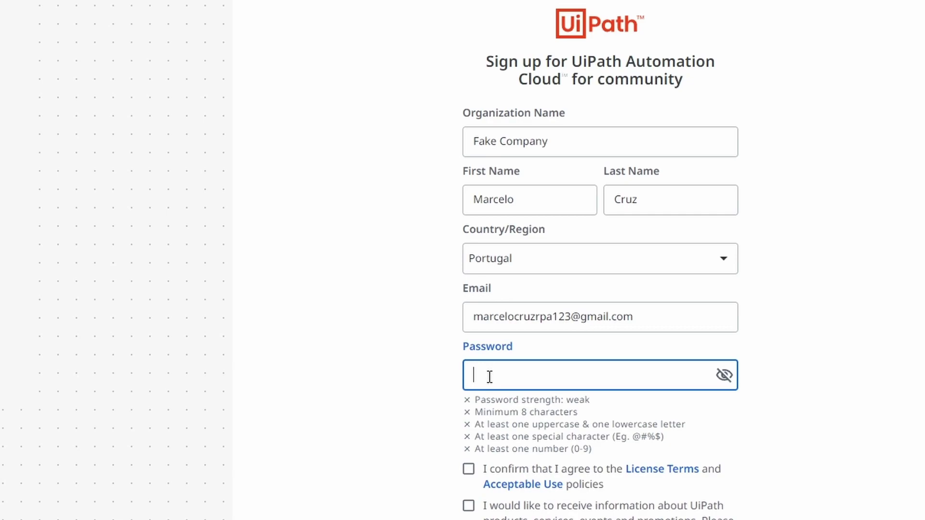
pyautogui.write('••••••••••••••')
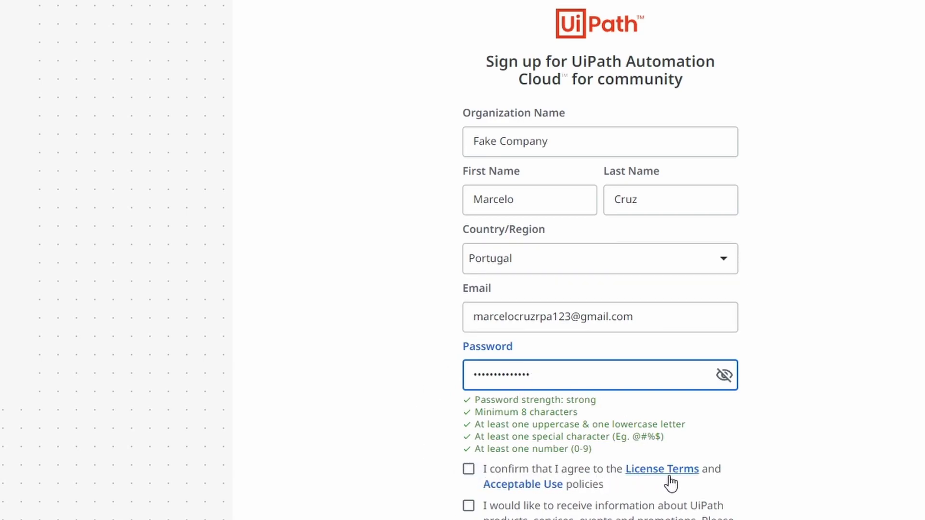
pyautogui.click(465, 470)
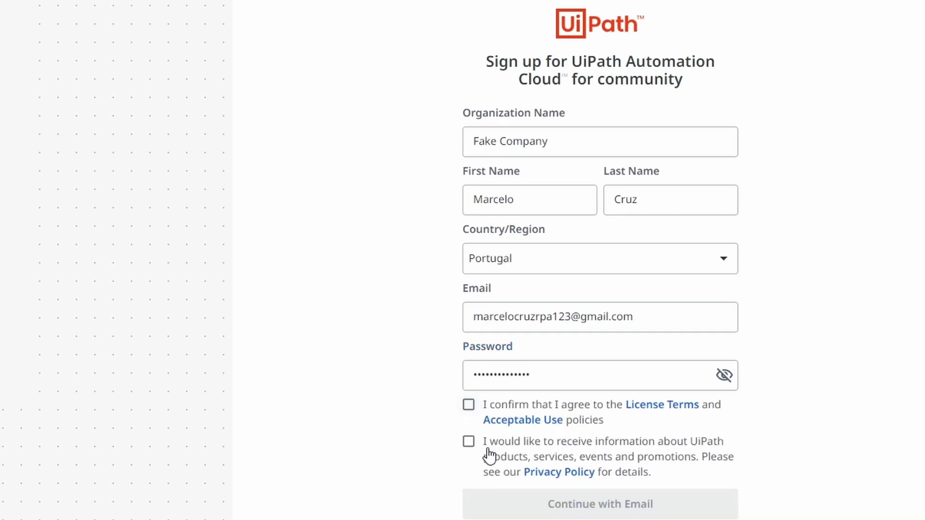
pyautogui.click(469, 407)
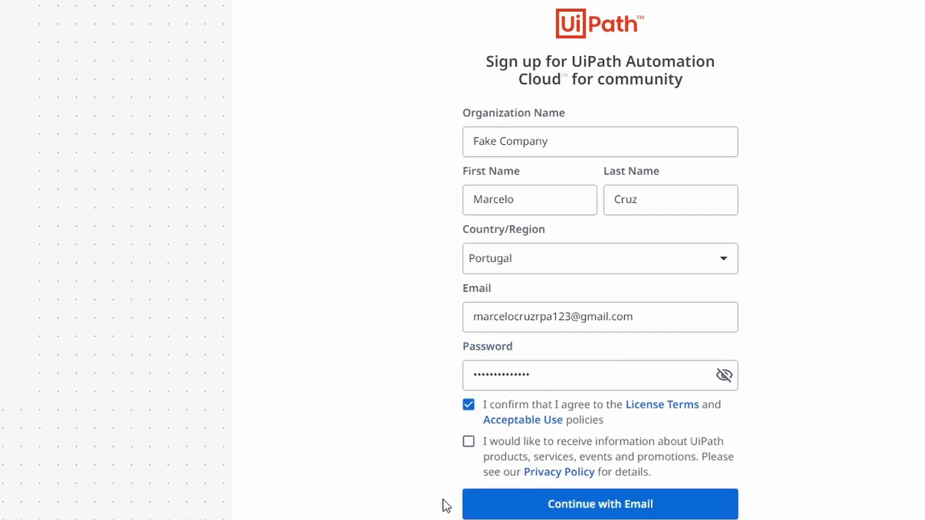
# Submit with 'Continue with Email' and switch to the Gmail tab for the verification message
pyautogui.click(579, 512)
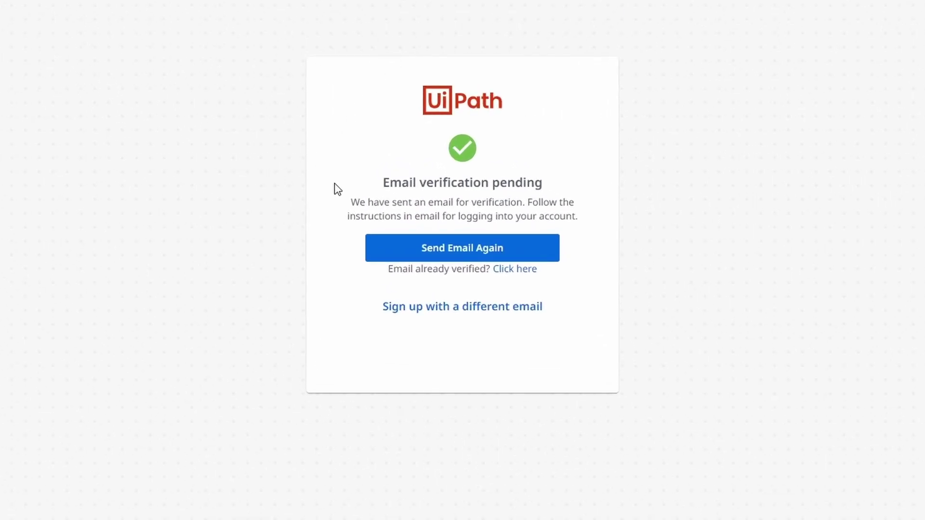
pyautogui.moveTo(349, 206); pyautogui.dragTo(524, 211)
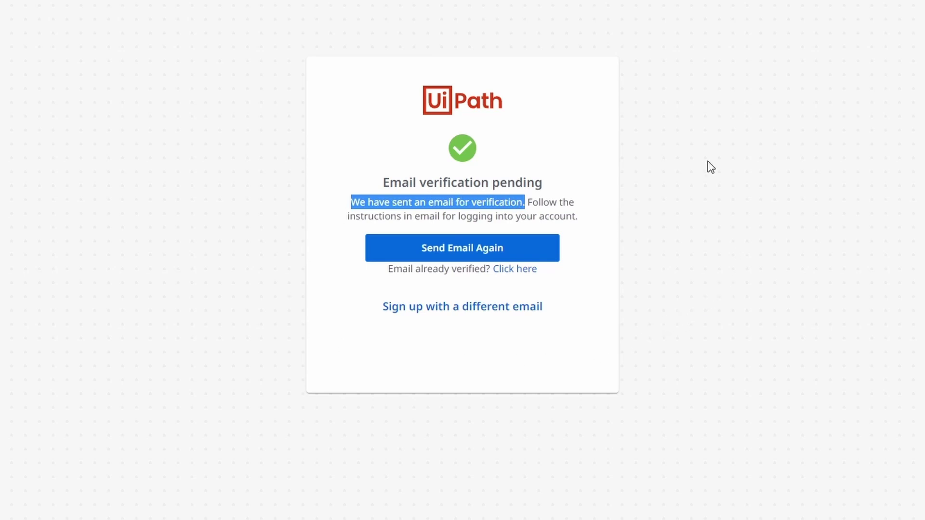
pyautogui.hotkey('ctrl', 'Tab')
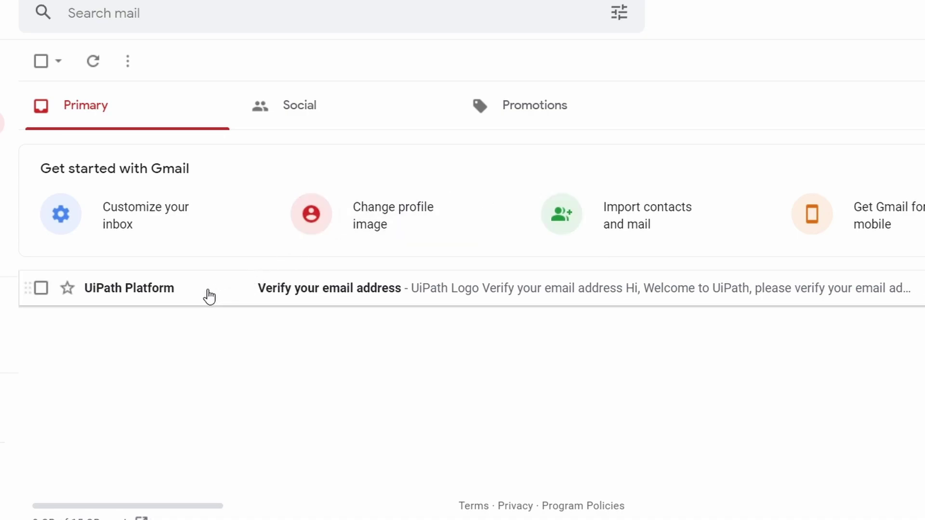
# Open UiPath Platform's 'Verify your email address' message and confirm with Verify Email
pyautogui.click(208, 296)
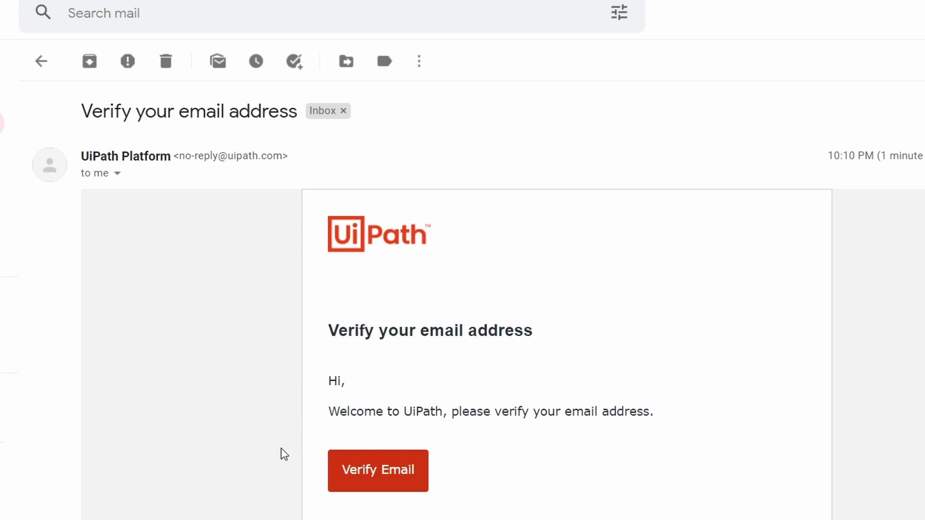
pyautogui.click(390, 479)
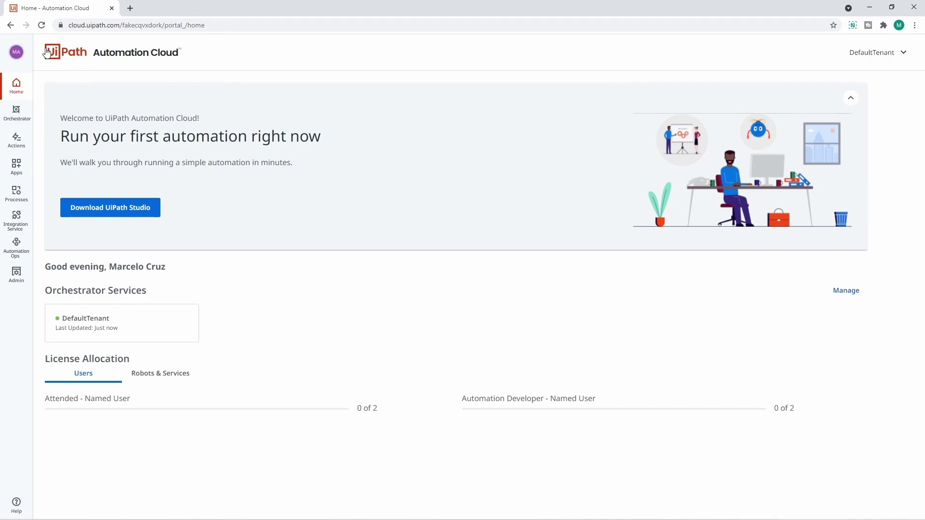
# Go from the Automation Cloud home page to the Resource Center Downloads page
pyautogui.moveTo(44, 57); pyautogui.dragTo(188, 56)
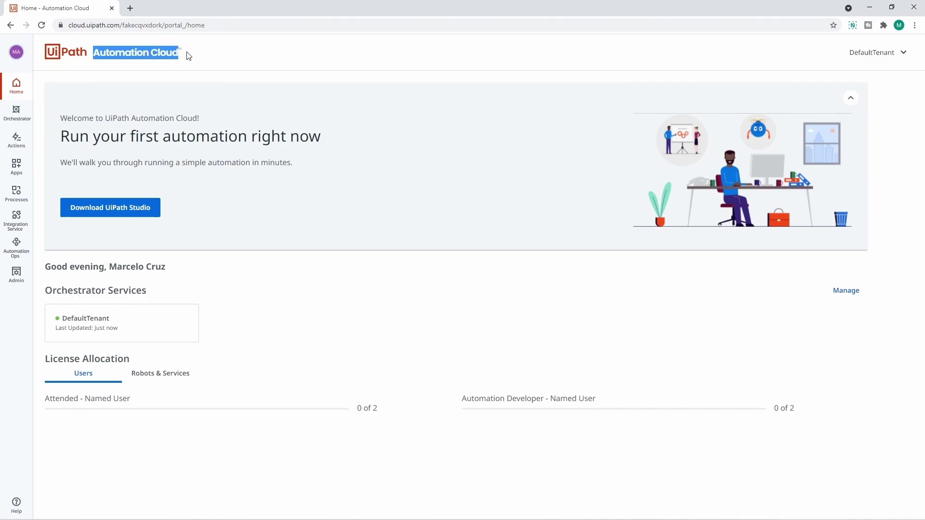
pyautogui.click(532, 401)
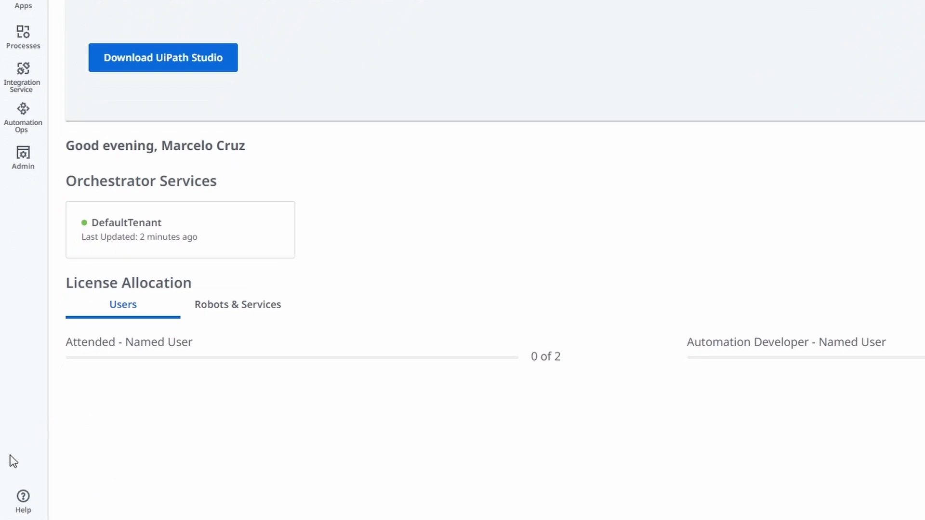
pyautogui.click(28, 504)
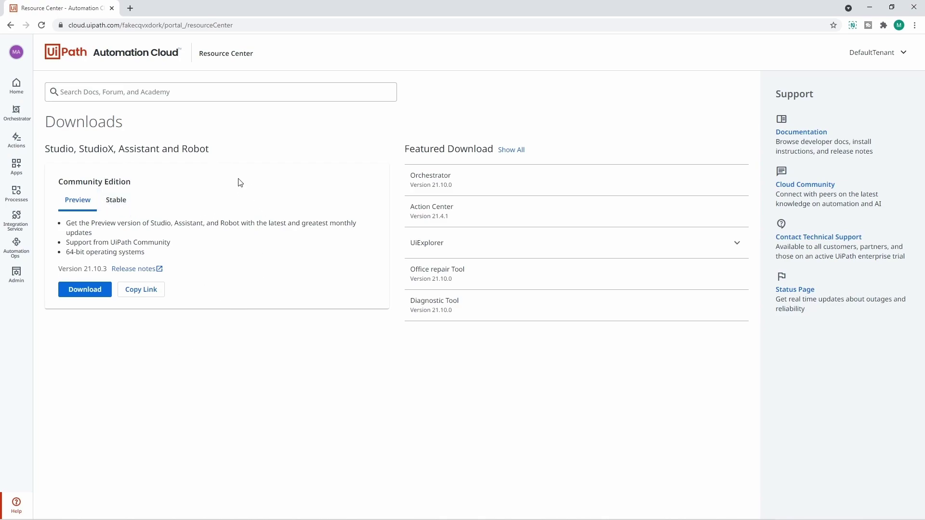
# Download the Stable Community Edition Studio 21.10.3 installer
pyautogui.click(115, 205)
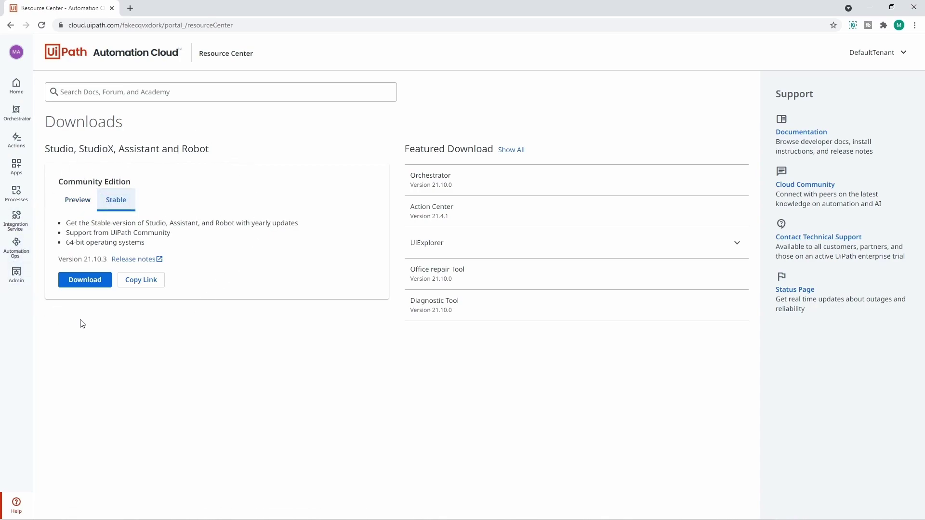
pyautogui.click(90, 286)
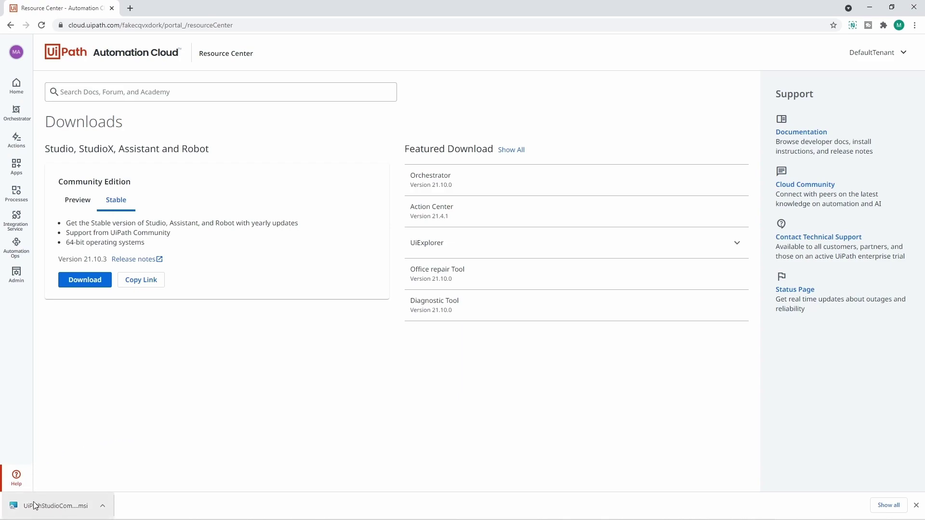
# Run the downloaded .msi, accept the license terms and install with the Quick option
pyautogui.click(48, 507)
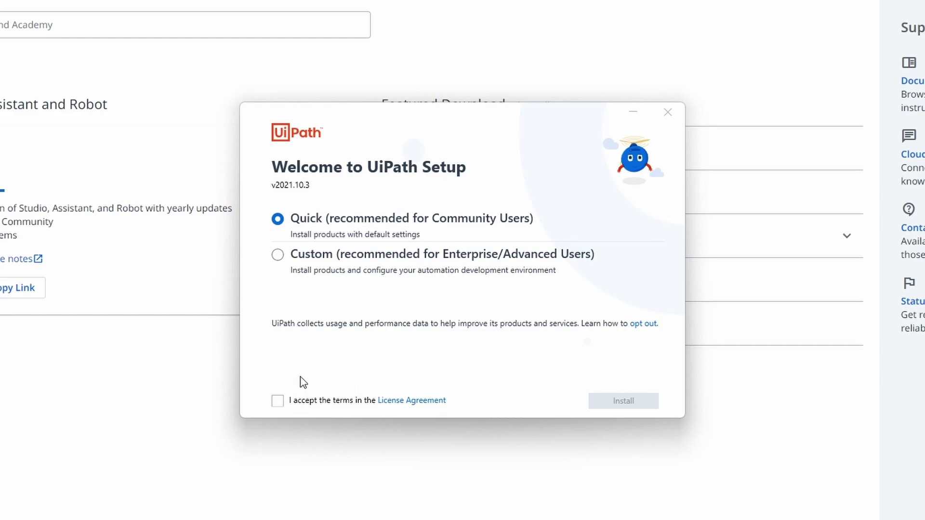
pyautogui.click(279, 403)
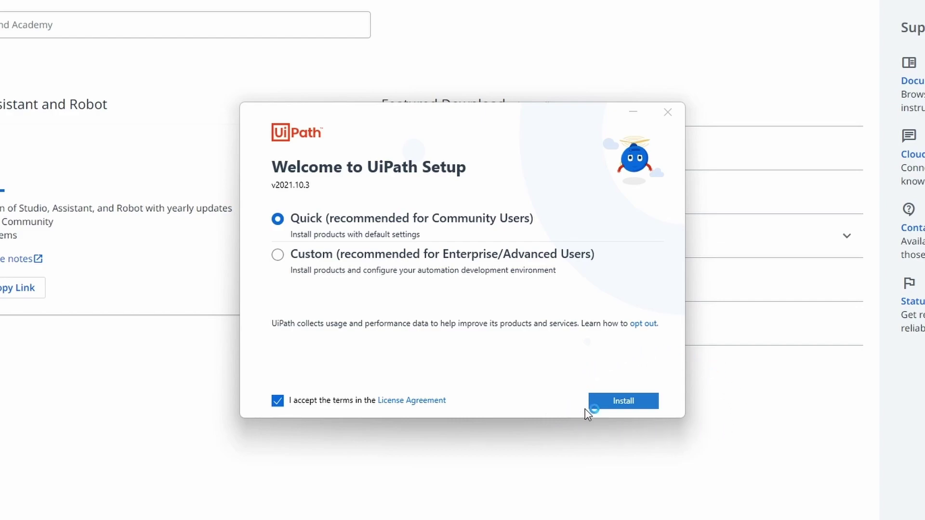
pyautogui.click(612, 400)
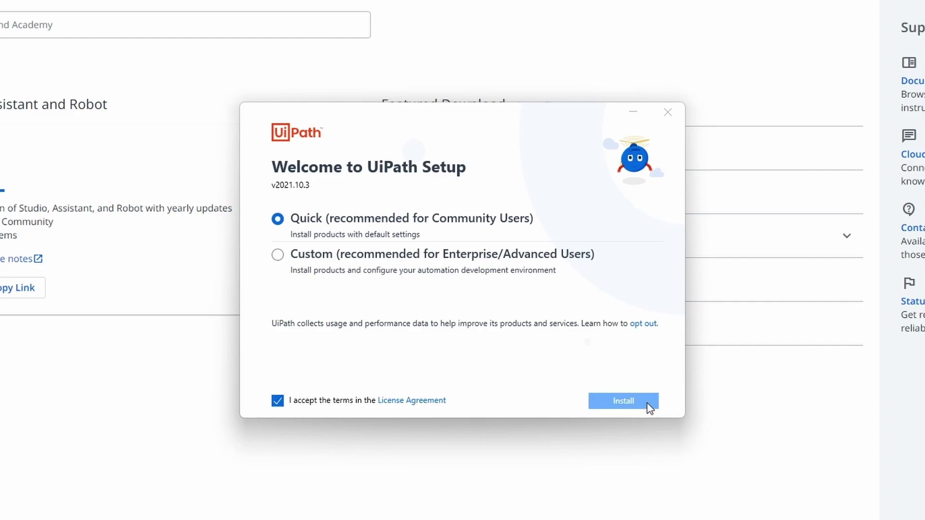
pyautogui.click(612, 402)
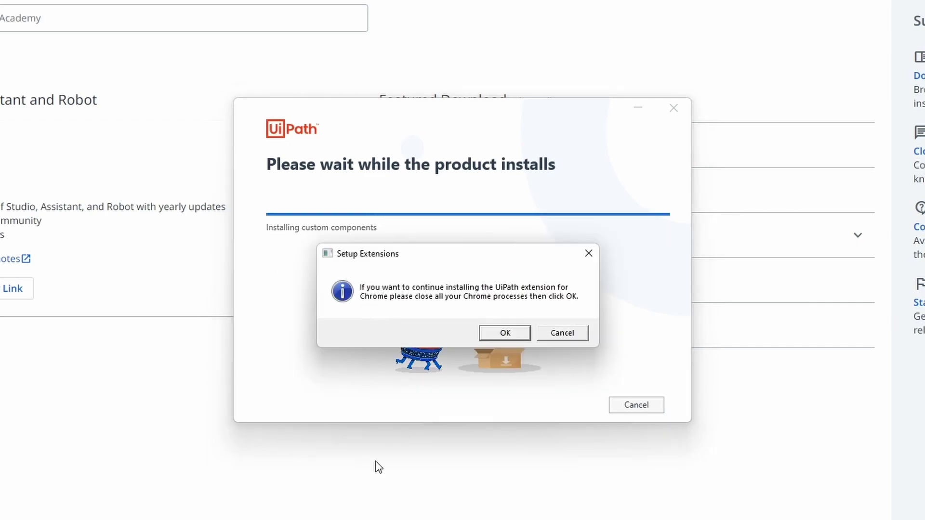
# Accept both Setup Extensions notices so Chrome is force-closed and the UiPath Chrome extension installs
pyautogui.moveTo(388, 255)
pyautogui.mouseDown()
pyautogui.moveTo(477, 240)
pyautogui.moveTo(366, 287)
pyautogui.moveTo(408, 264)
pyautogui.moveTo(400, 263)
pyautogui.mouseUp()
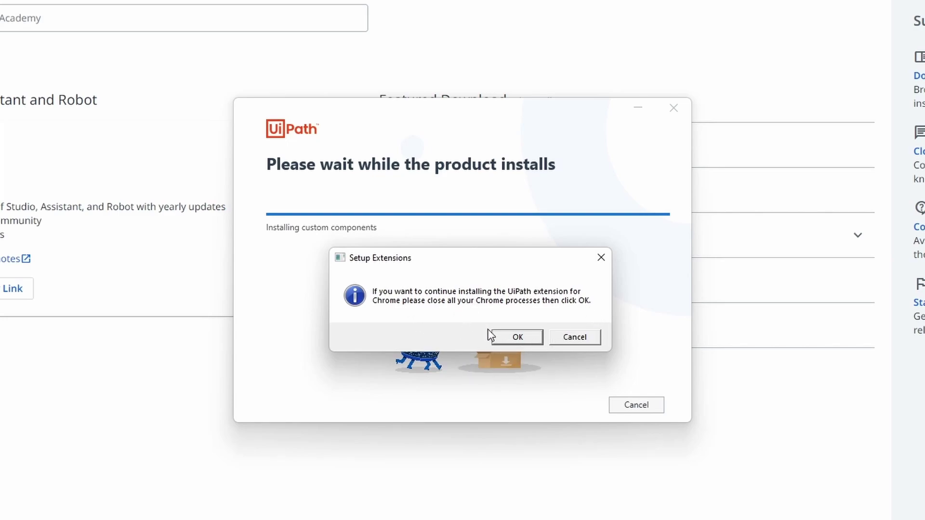
pyautogui.click(515, 336)
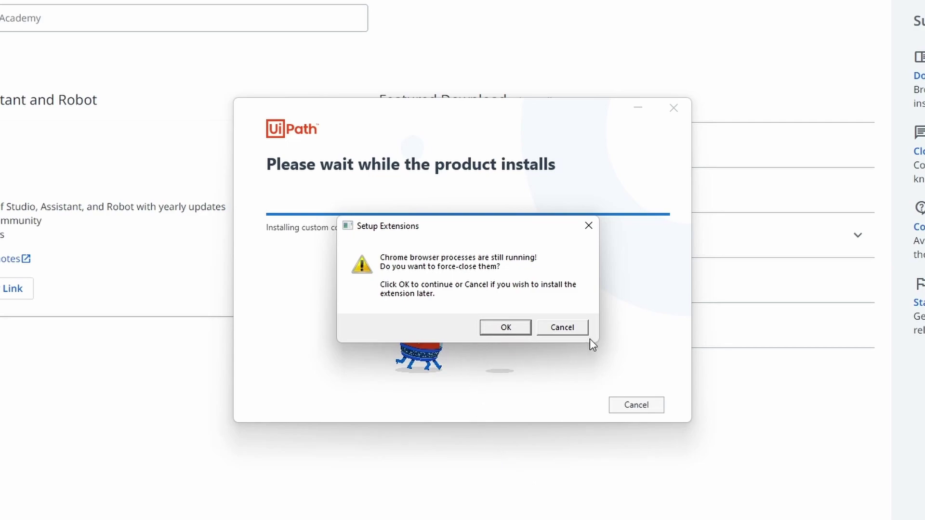
pyautogui.click(494, 329)
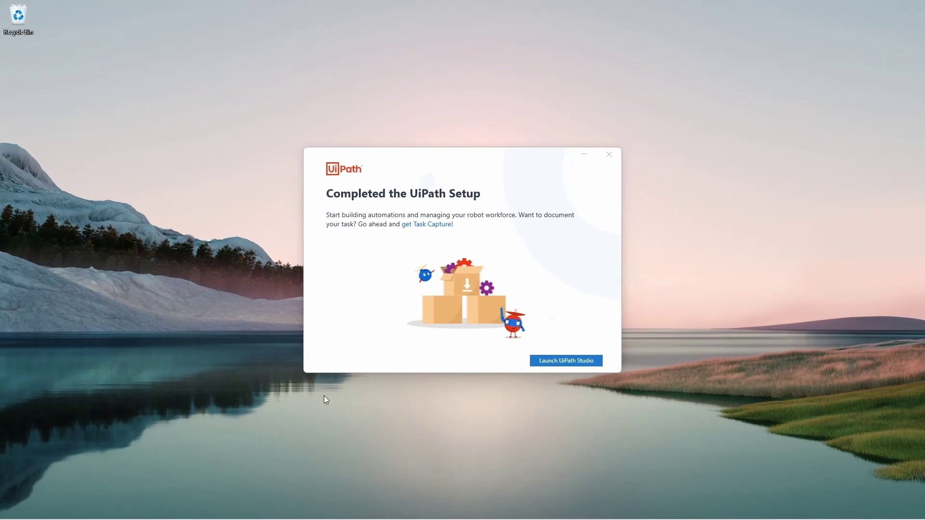
# Launch Google Chrome from Windows search and enable the UiPath Web Automation 21.10 extension
pyautogui.press('super')
pyautogui.write('goo')
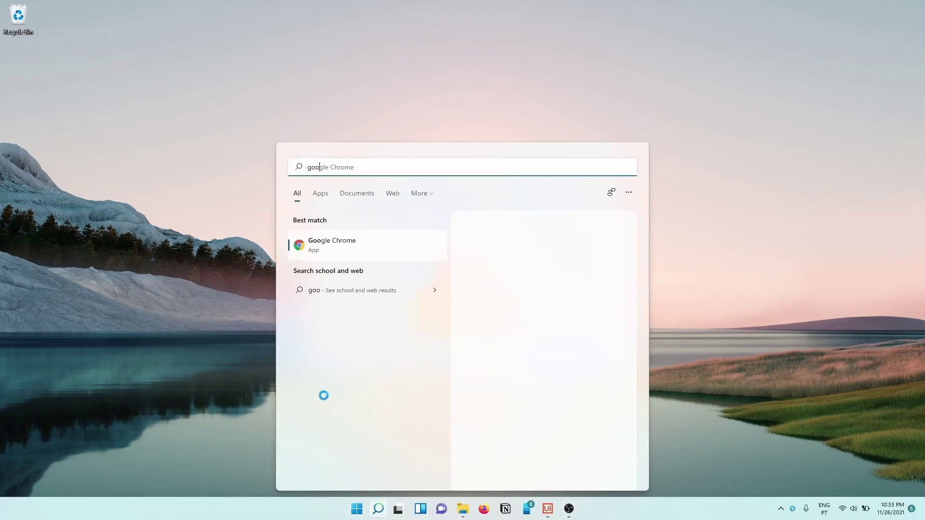
pyautogui.press('Return')
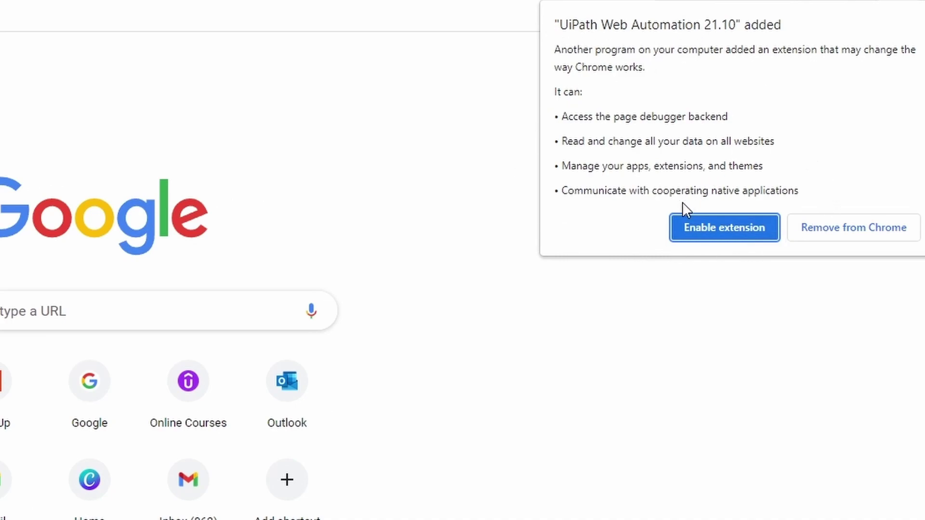
pyautogui.click(704, 224)
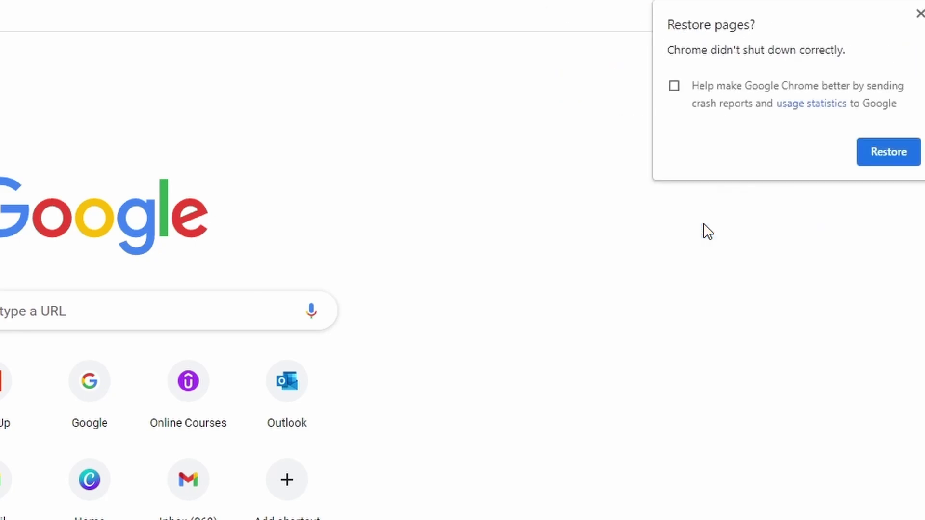
# Pin the UiPath Web Automation extension, dismiss the restore-pages bubble, and minimize Chrome
pyautogui.click(916, 22)
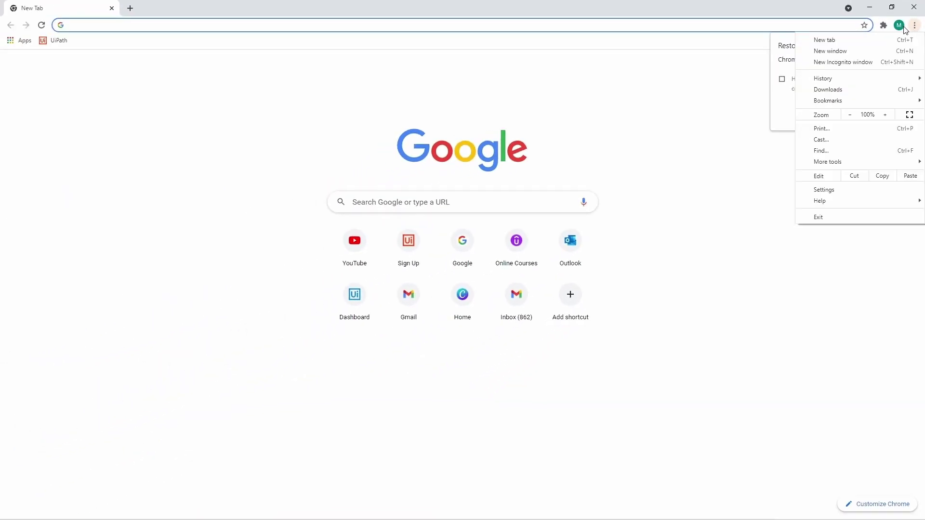
pyautogui.click(883, 25)
pyautogui.click(883, 25)
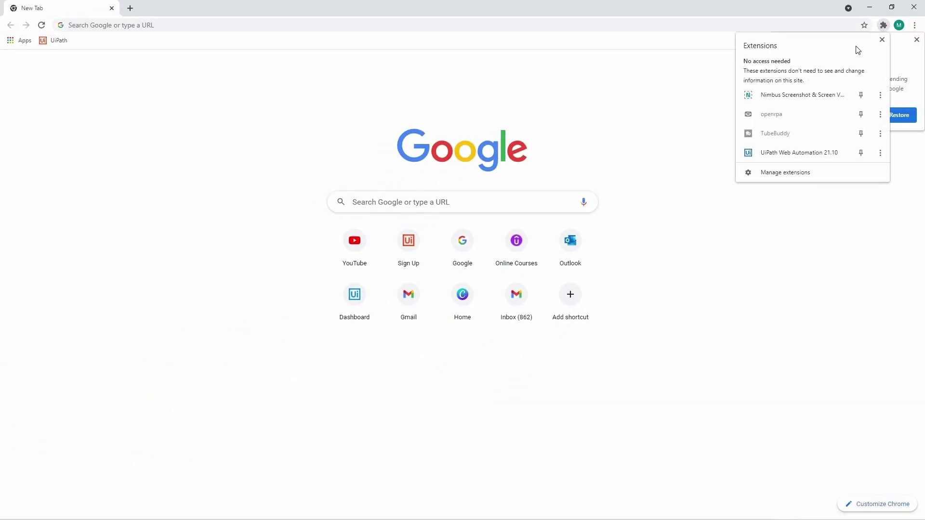
pyautogui.click(861, 153)
pyautogui.click(810, 210)
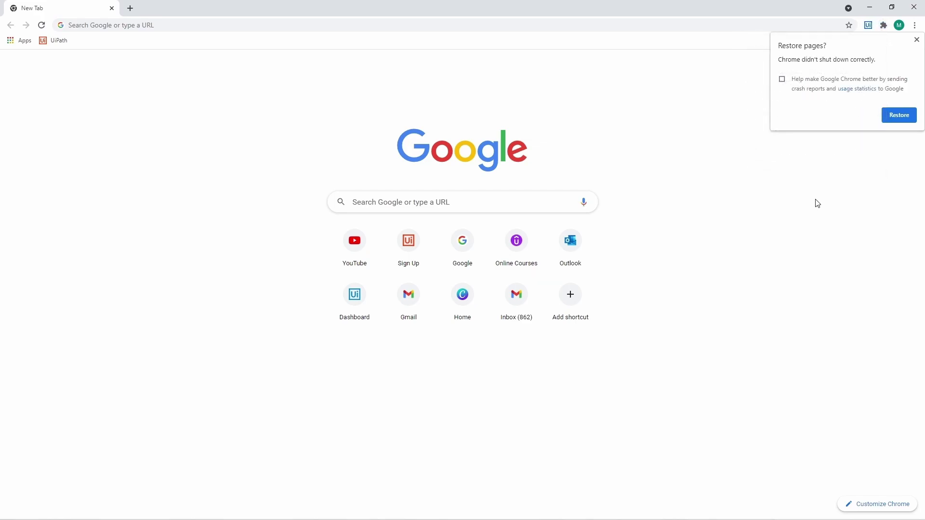
pyautogui.click(766, 122)
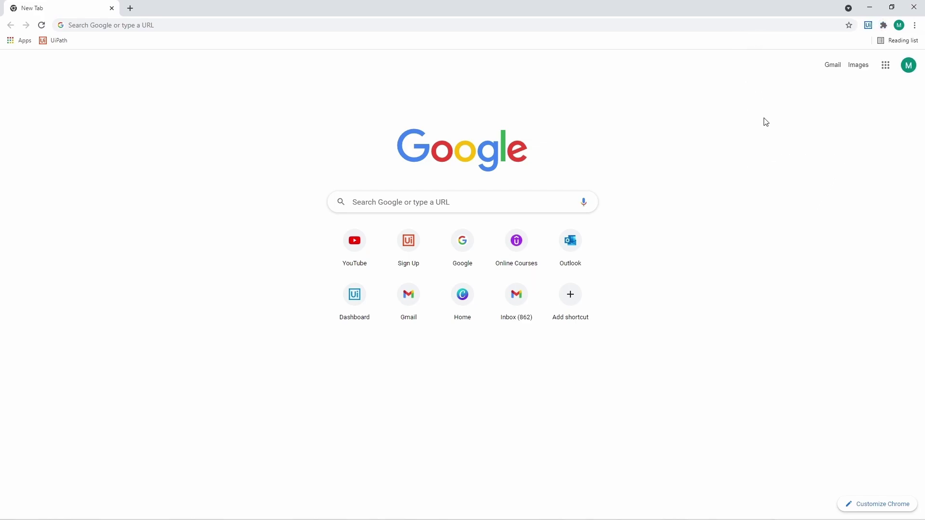
pyautogui.click(866, 6)
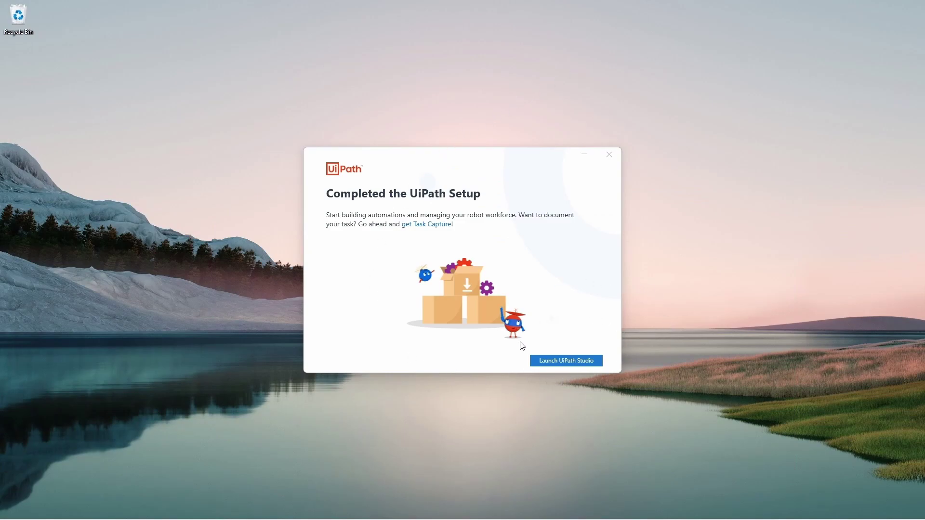
pyautogui.click(545, 359)
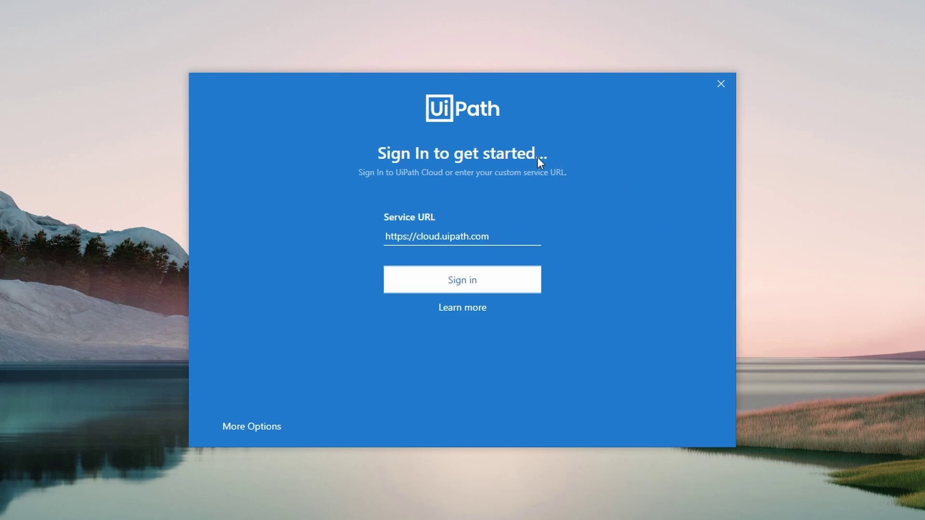
pyautogui.click(433, 277)
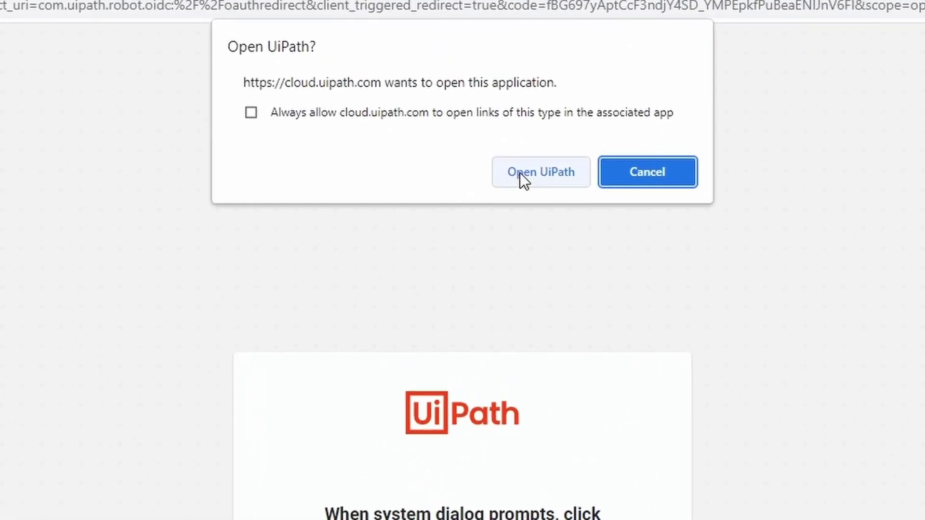
# Allow Chrome to open UiPath, then select the UiPath Studio profile
pyautogui.click(519, 173)
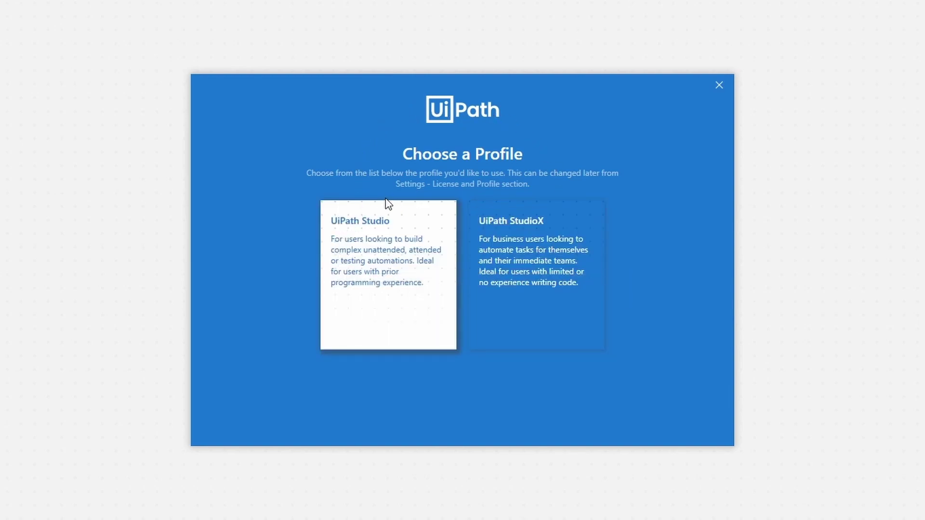
pyautogui.click(358, 249)
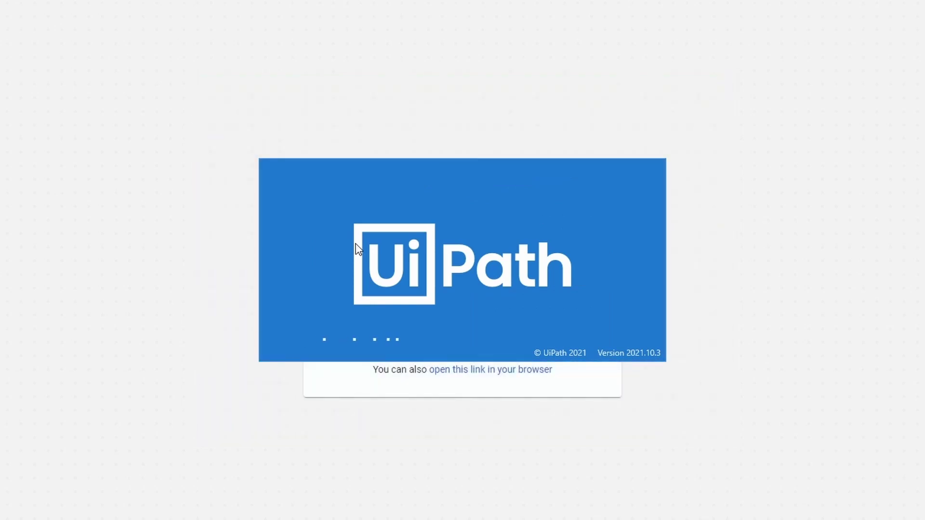